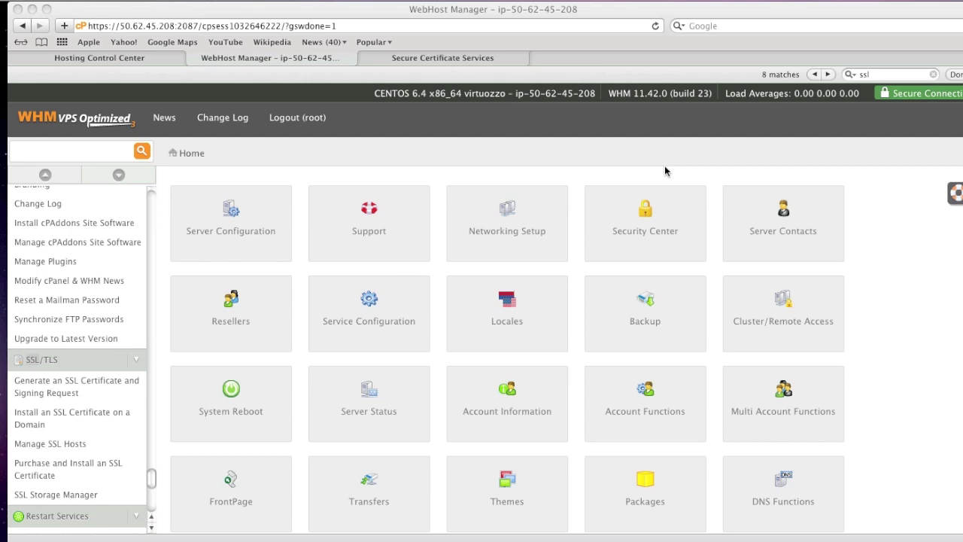
# - Open WHM's SSL/TLS Generate an SSL Certificate and Signing Request form
pyautogui.scroll(-3, 603, 225)
pyautogui.scroll(-3, 603, 229)
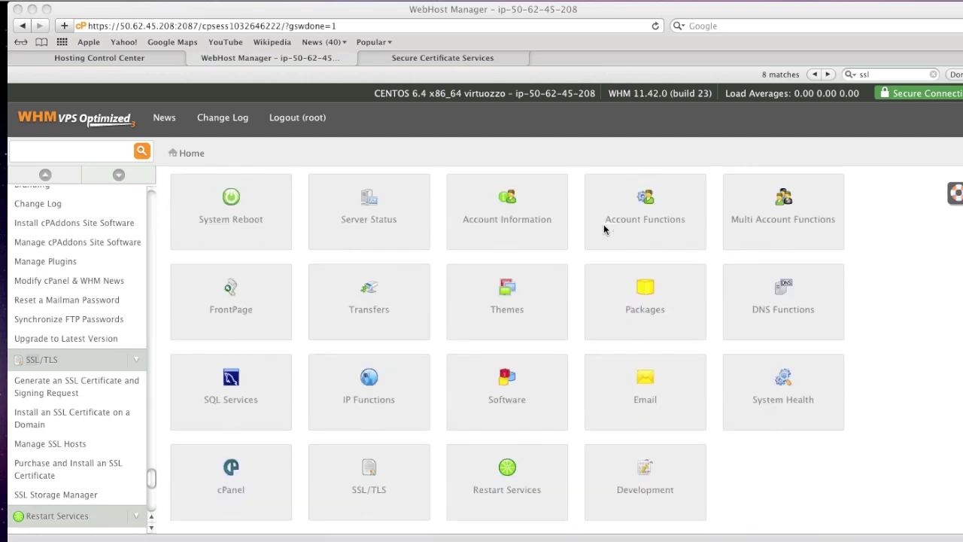
pyautogui.click(376, 491)
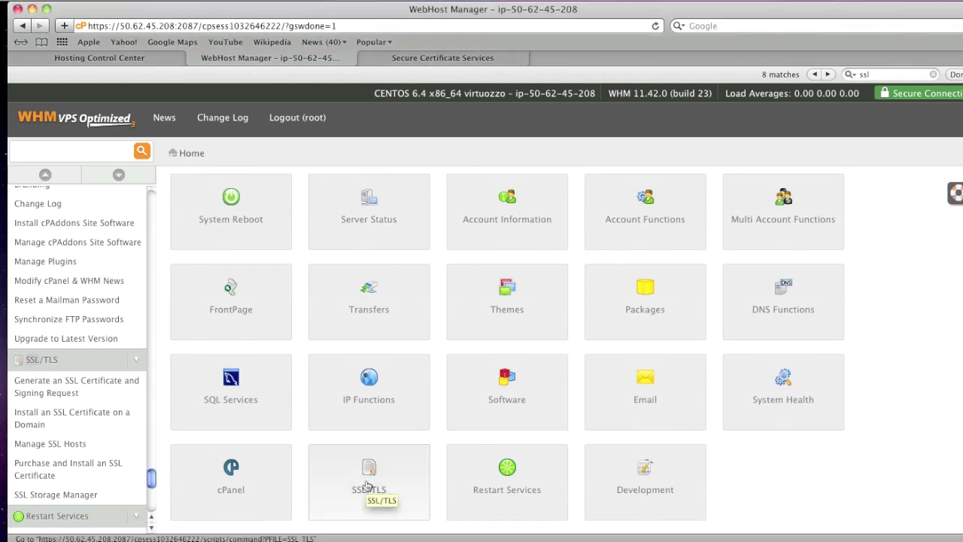
pyautogui.click(367, 485)
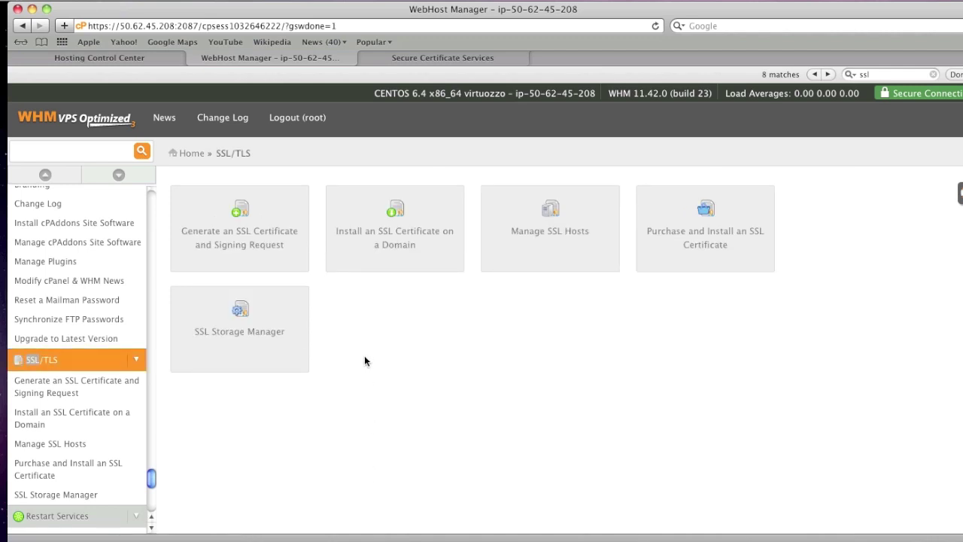
pyautogui.click(244, 223)
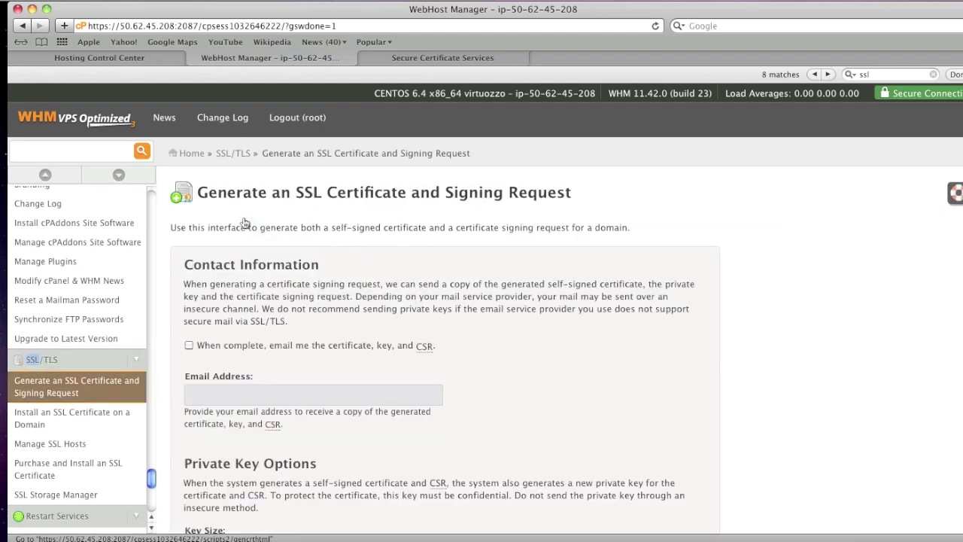
# - Enter isaveplaza.com as the domain and create the CSR and private key
pyautogui.scroll(-5, 271, 257)
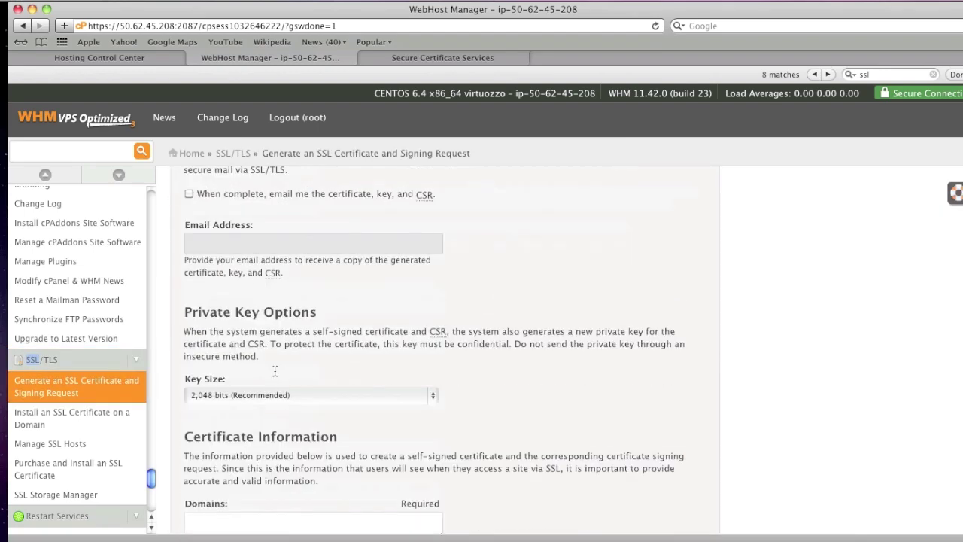
pyautogui.scroll(-3, 274, 369)
pyautogui.click(301, 363)
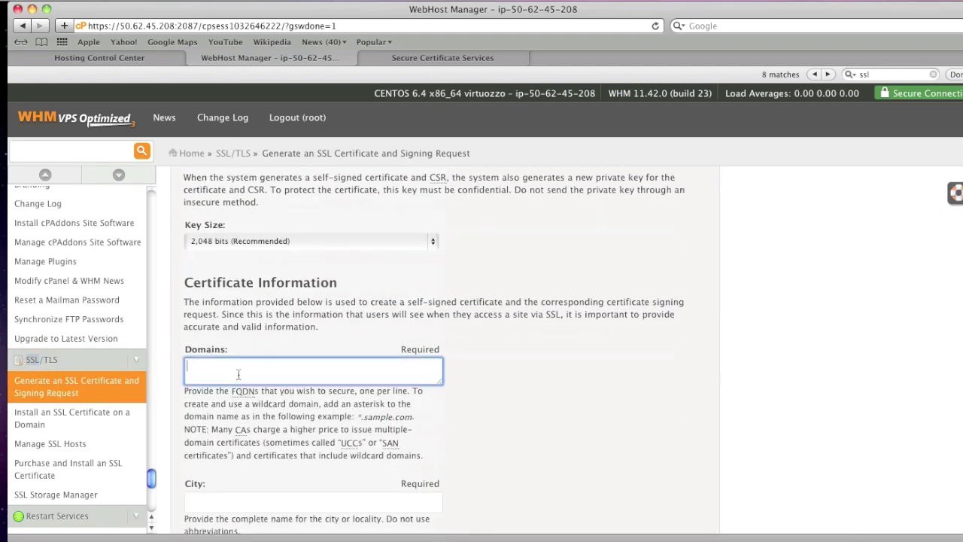
pyautogui.write('isave')
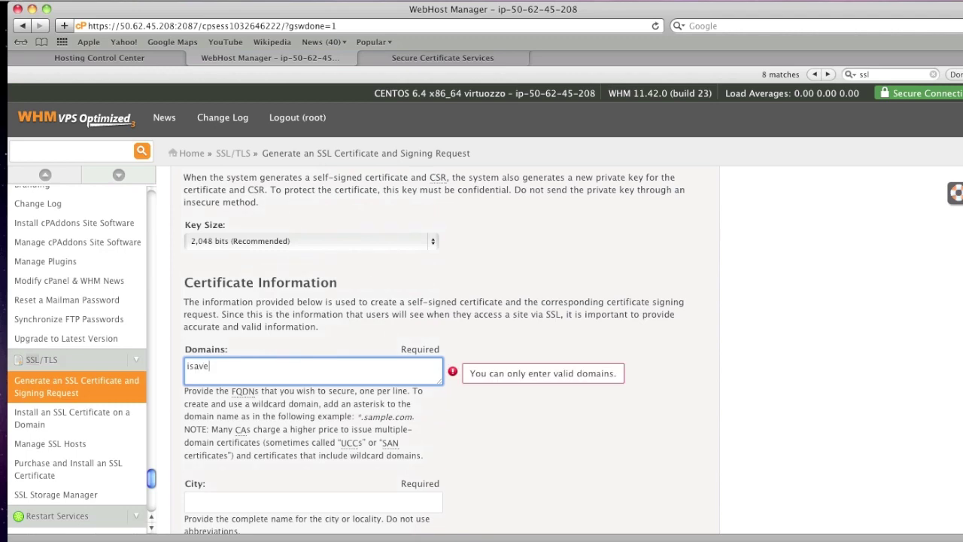
pyautogui.write('plaza.com')
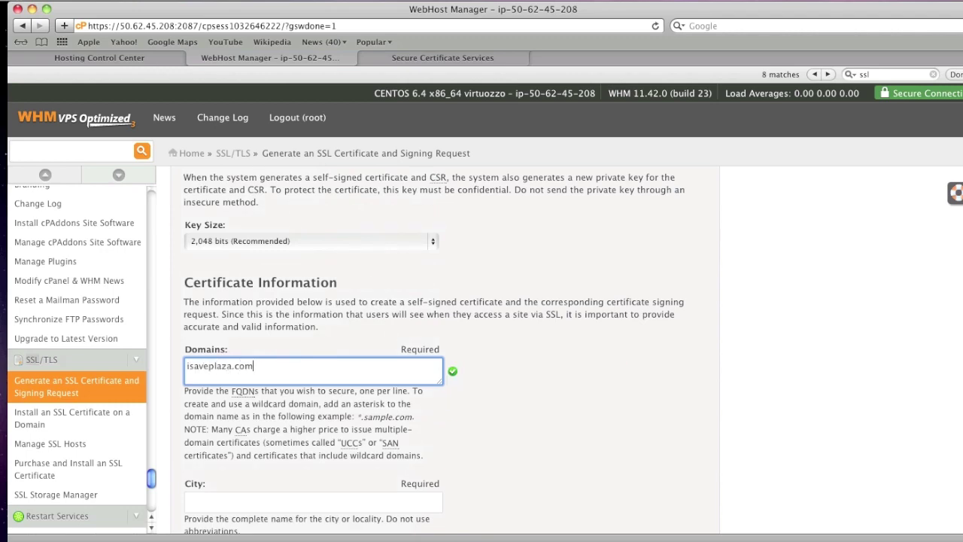
pyautogui.scroll(-5, 306, 365)
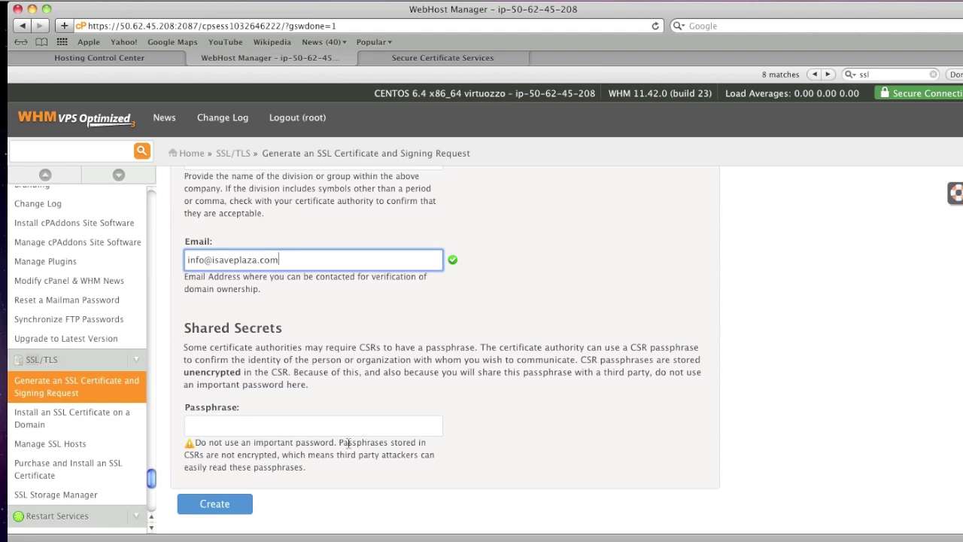
pyautogui.click(204, 505)
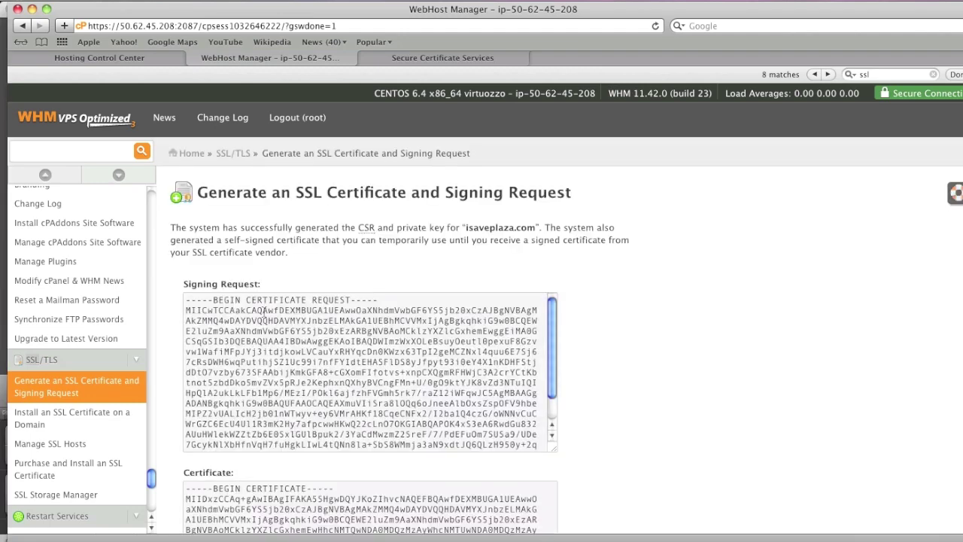
# - Select the entire Signing Request text and copy it to the clipboard
pyautogui.moveTo(187, 300); pyautogui.dragTo(516, 480)
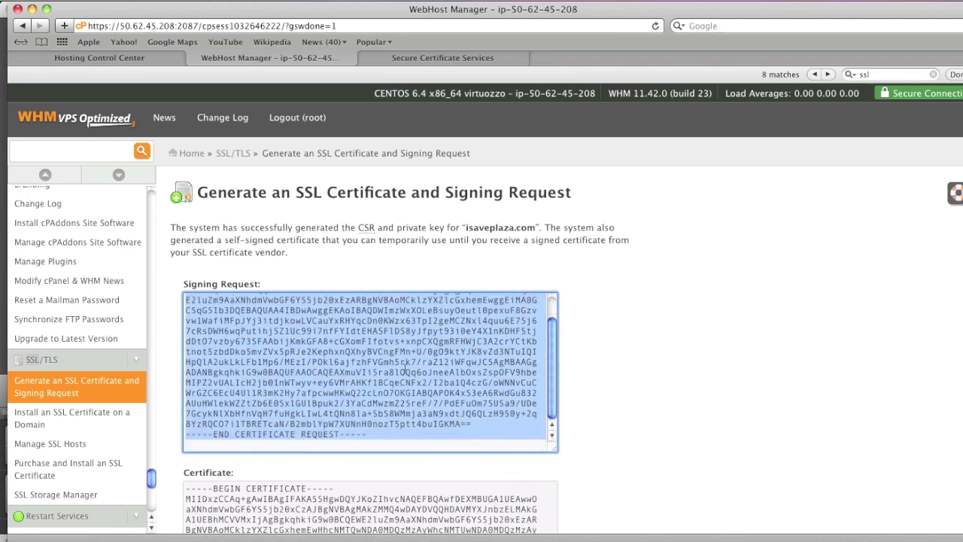
pyautogui.rightClick(404, 366)
pyautogui.click(421, 422)
pyautogui.click(565, 344)
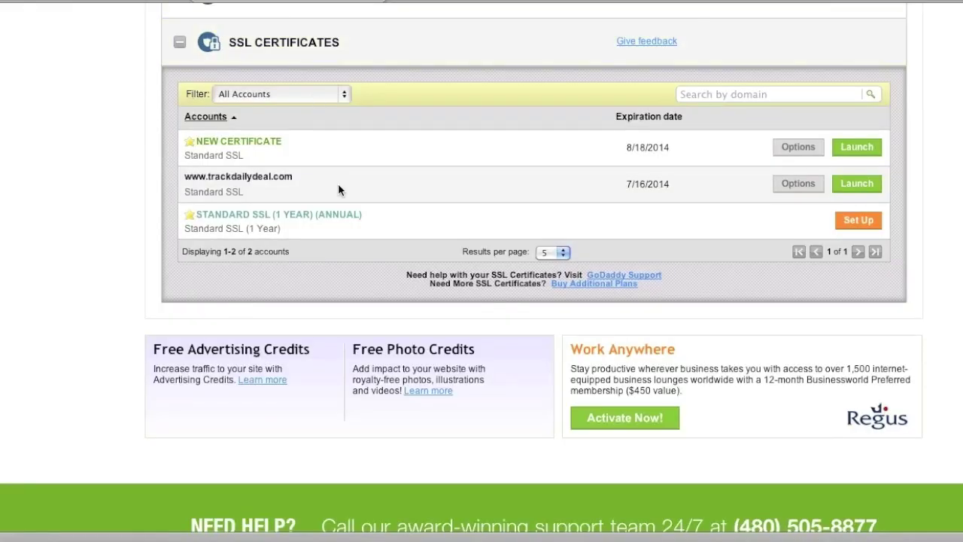
# - Start setup of the new Standard SSL certificate from GoDaddy's SSL Certificates list
pyautogui.scroll(5, 337, 189)
pyautogui.scroll(-2, 340, 191)
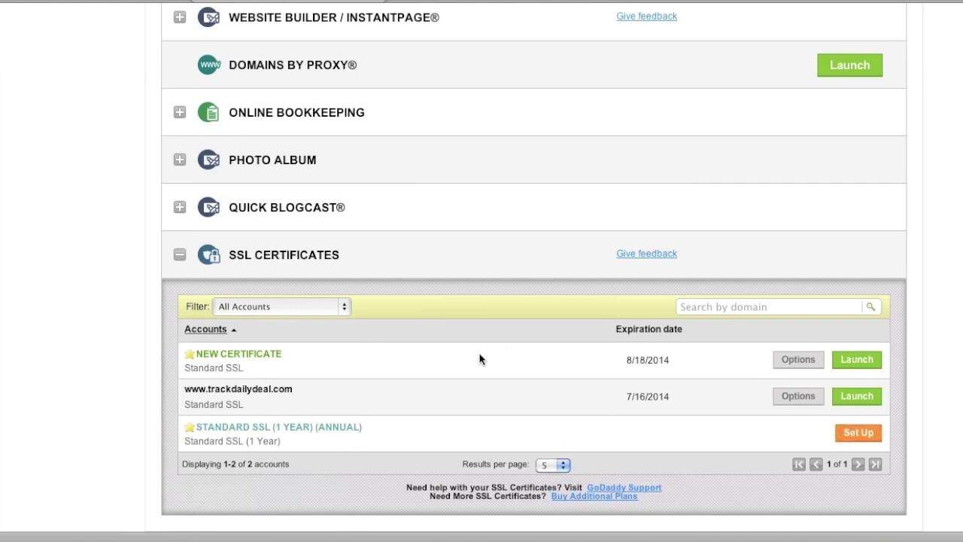
pyautogui.click(856, 360)
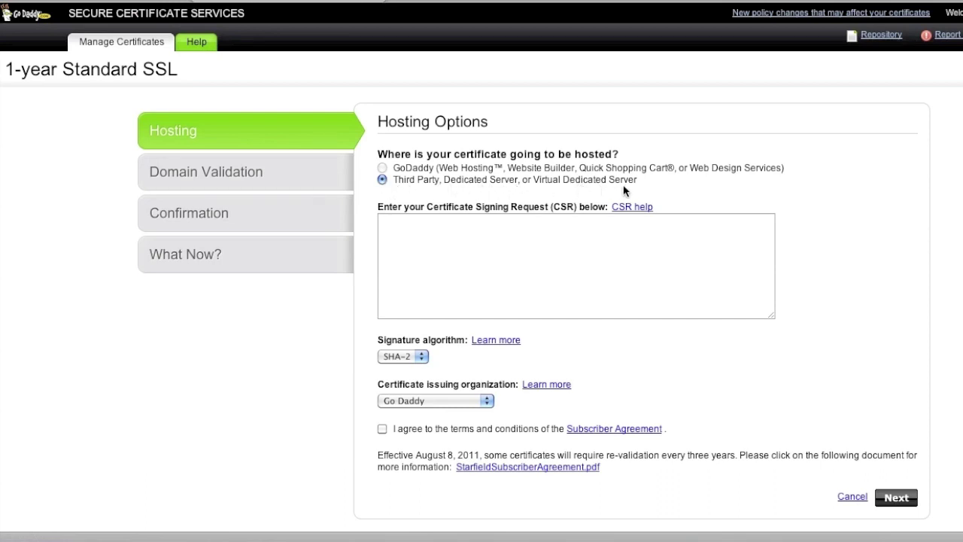
# - Paste the copied CSR into the CSR box and remove the blank first line
pyautogui.click(488, 225)
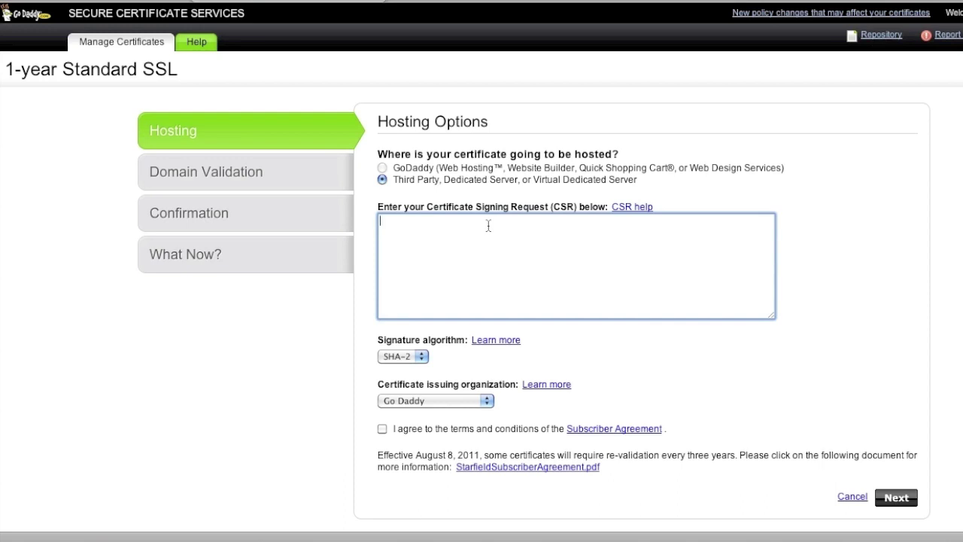
pyautogui.rightClick(421, 240)
pyautogui.click(460, 275)
pyautogui.scroll(5, 482, 273)
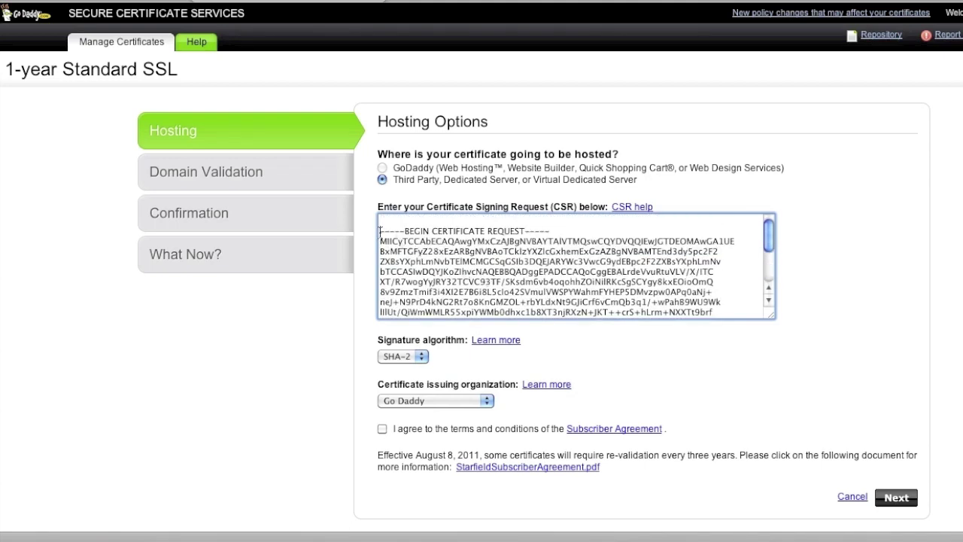
pyautogui.moveTo(378, 229); pyautogui.dragTo(376, 213)
pyautogui.press('BackSpace')
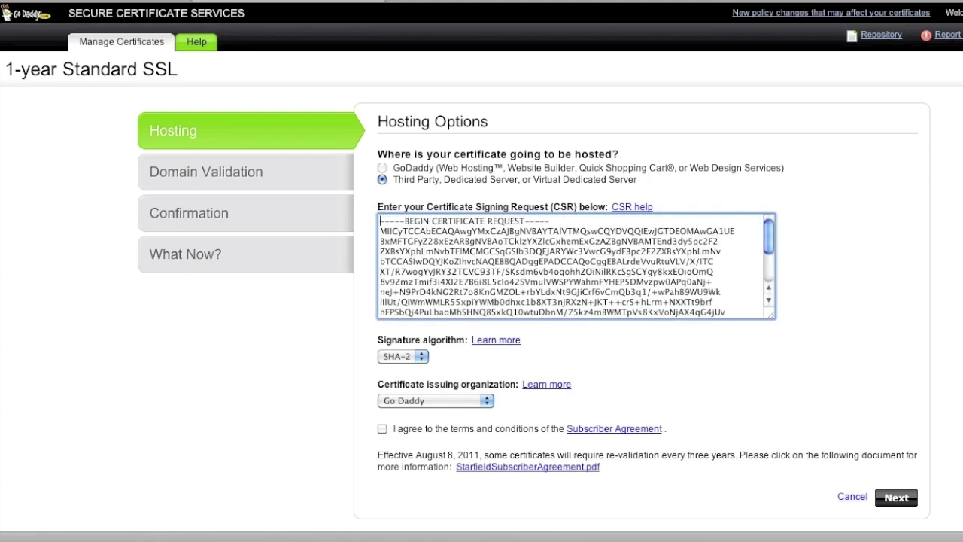
# - Accept the Subscriber Agreement and proceed to domain validation
pyautogui.scroll(-3, 447, 260)
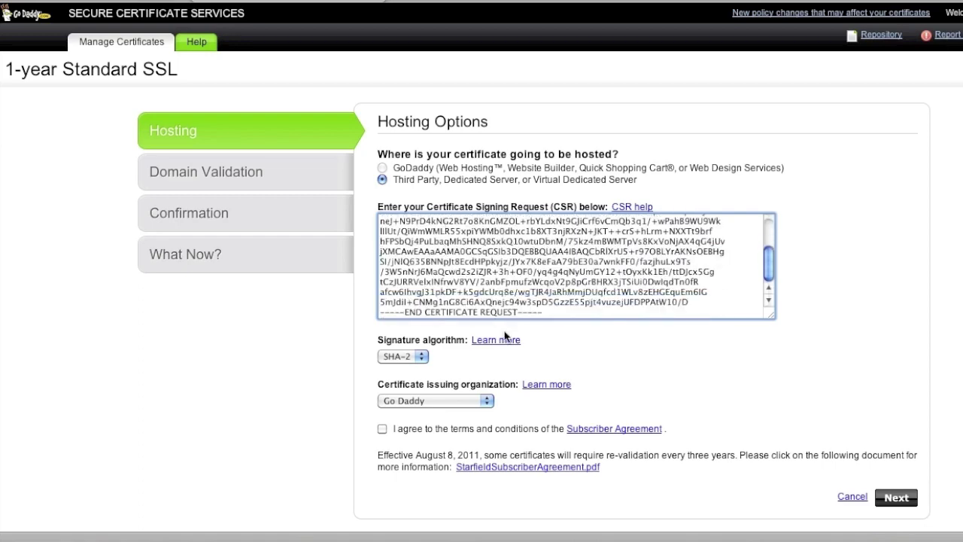
pyautogui.scroll(-1, 507, 338)
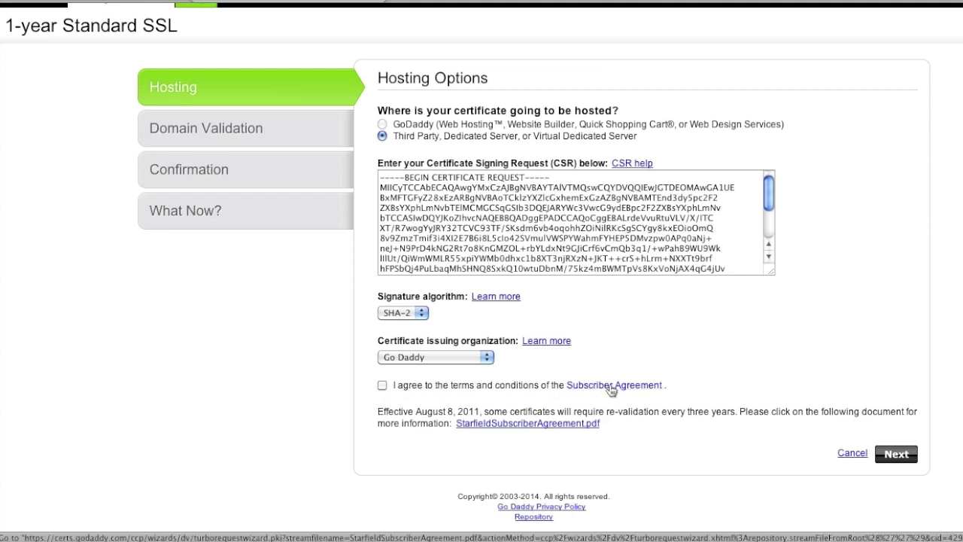
pyautogui.click(383, 385)
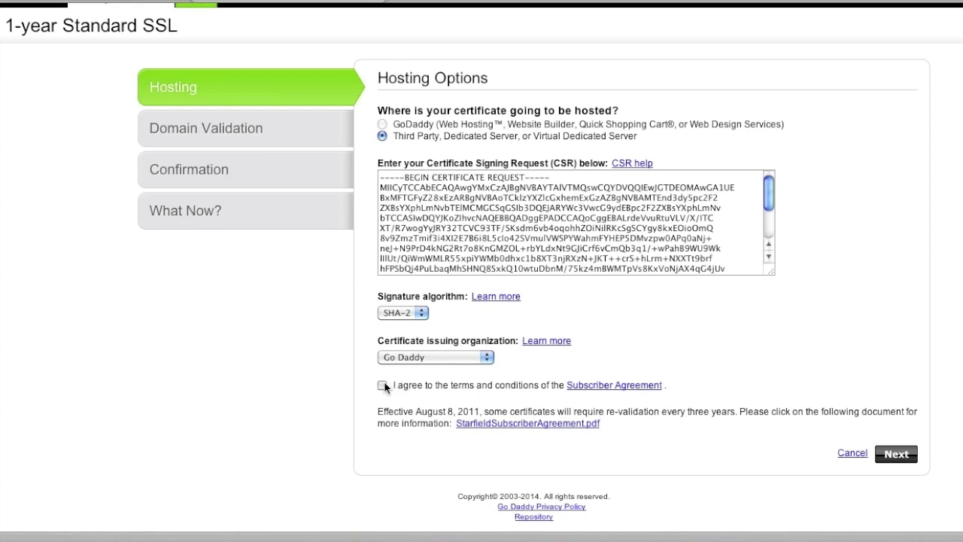
pyautogui.click(899, 453)
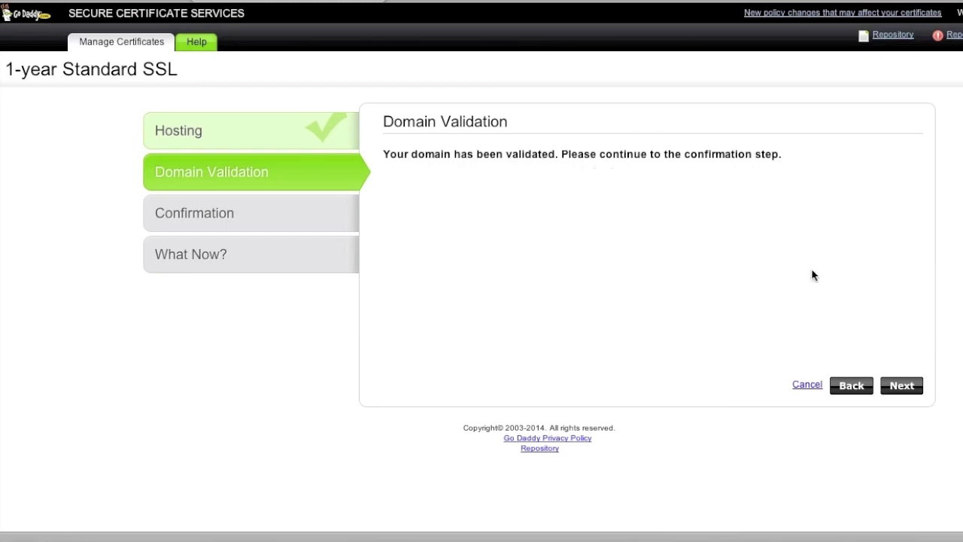
# - Advance through Domain Validation and Confirmation to submit the certificate request
pyautogui.click(904, 388)
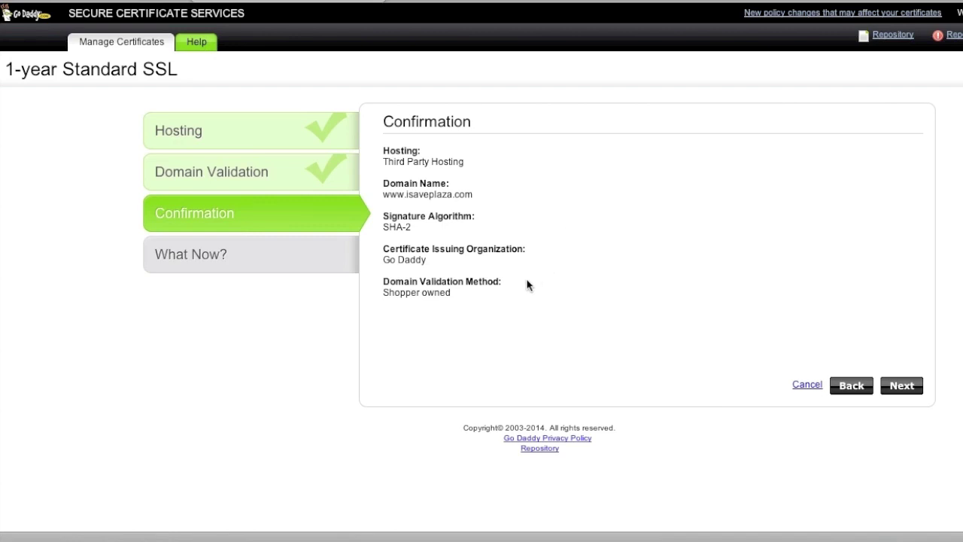
pyautogui.click(901, 385)
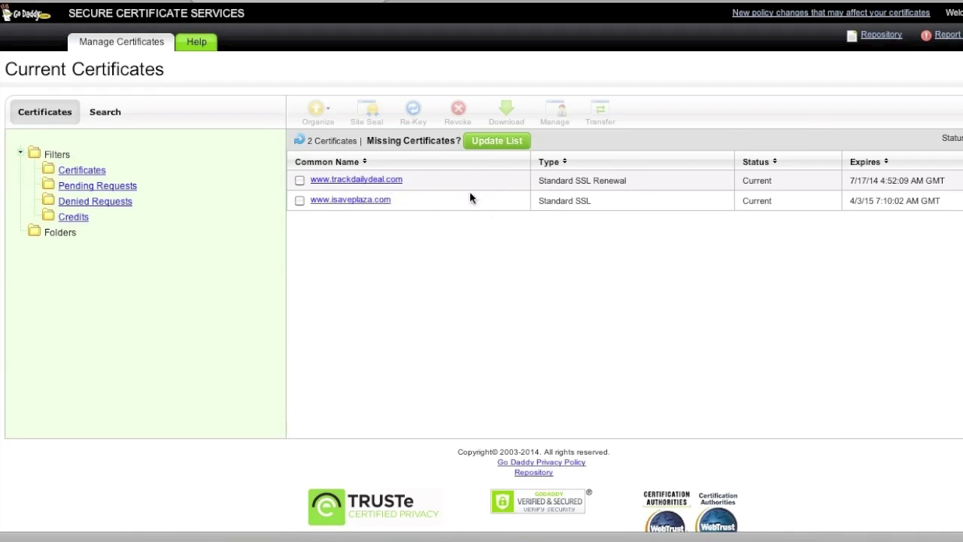
pyautogui.click(350, 201)
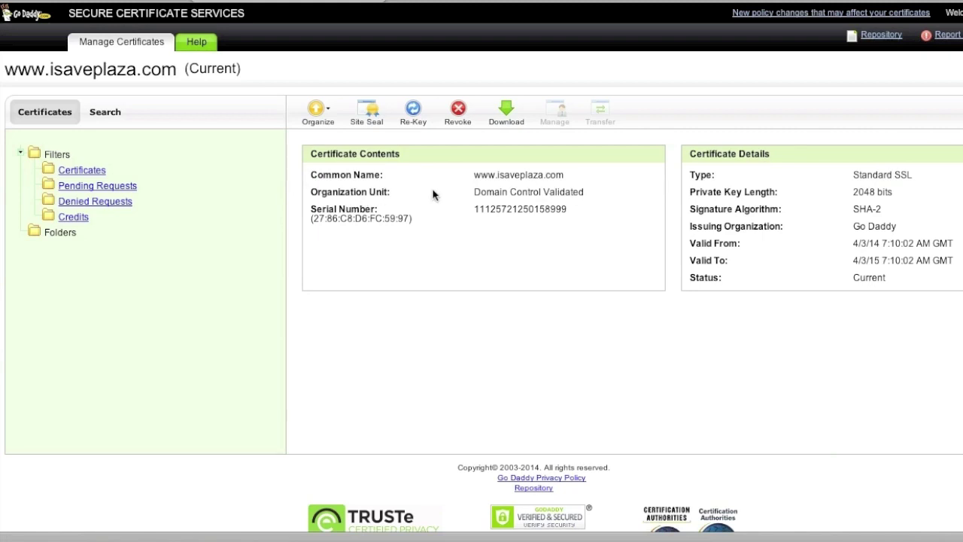
pyautogui.click(506, 111)
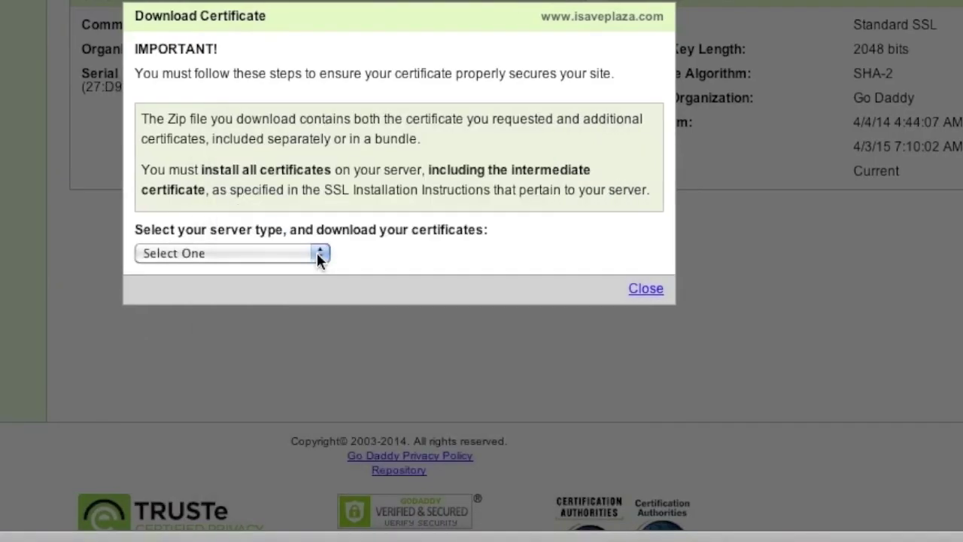
pyautogui.click(321, 253)
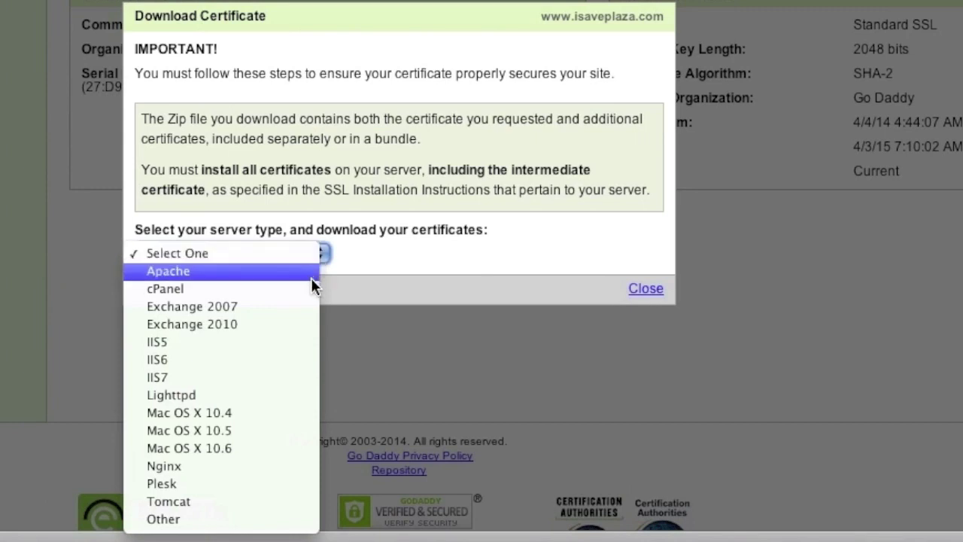
pyautogui.click(312, 284)
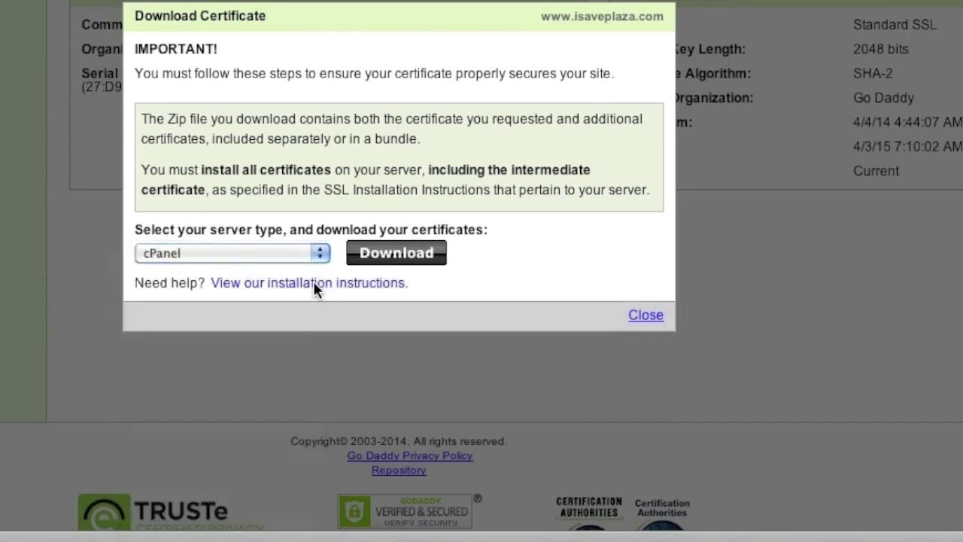
pyautogui.click(402, 255)
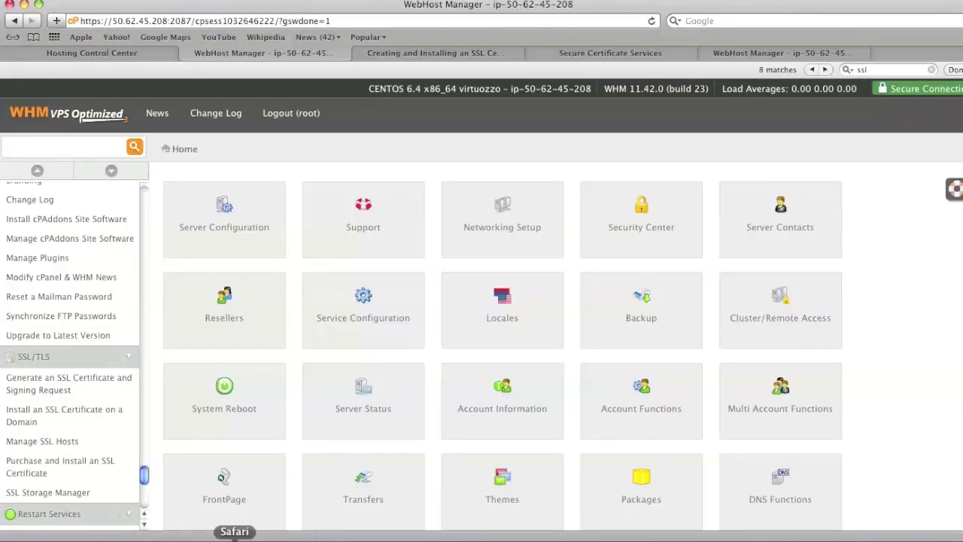
# - Reveal the downloaded 27d97dbe504b13 certificate folder in Finder and open it
pyautogui.rightClick(233, 535)
pyautogui.click(306, 432)
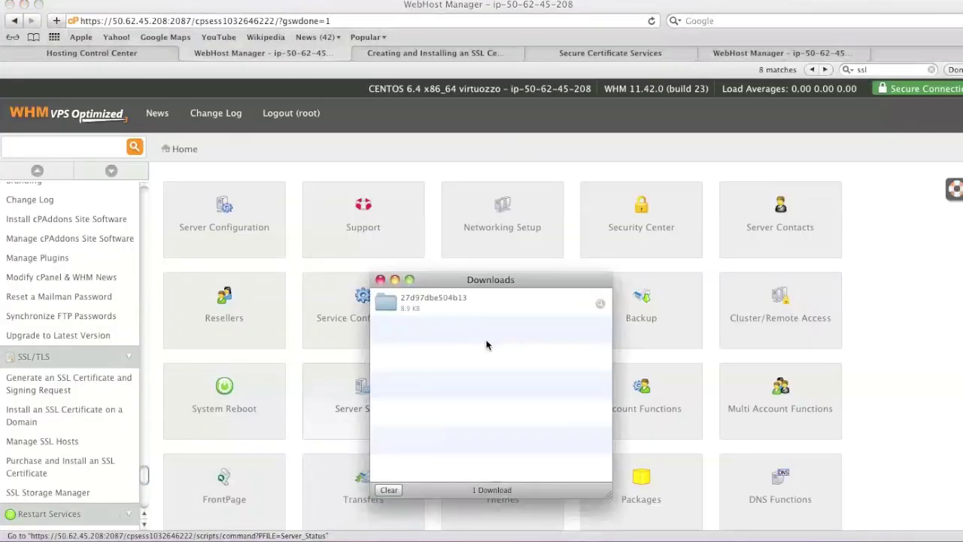
pyautogui.click(489, 307)
pyautogui.click(604, 309)
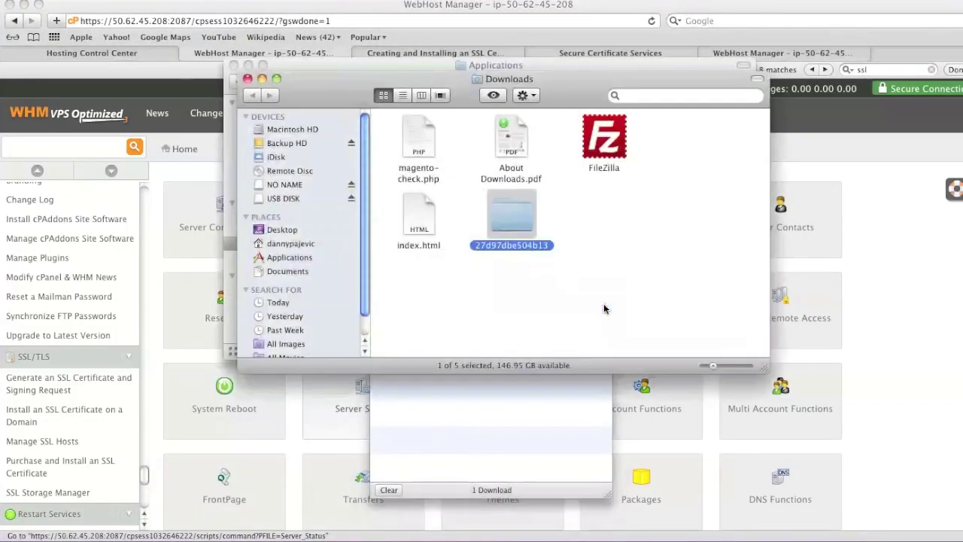
pyautogui.doubleClick(510, 213)
# - Open both .crt certificate files in TextEdit
pyautogui.moveTo(526, 201); pyautogui.dragTo(425, 143)
pyautogui.rightClick(424, 143)
pyautogui.moveTo(518, 157)
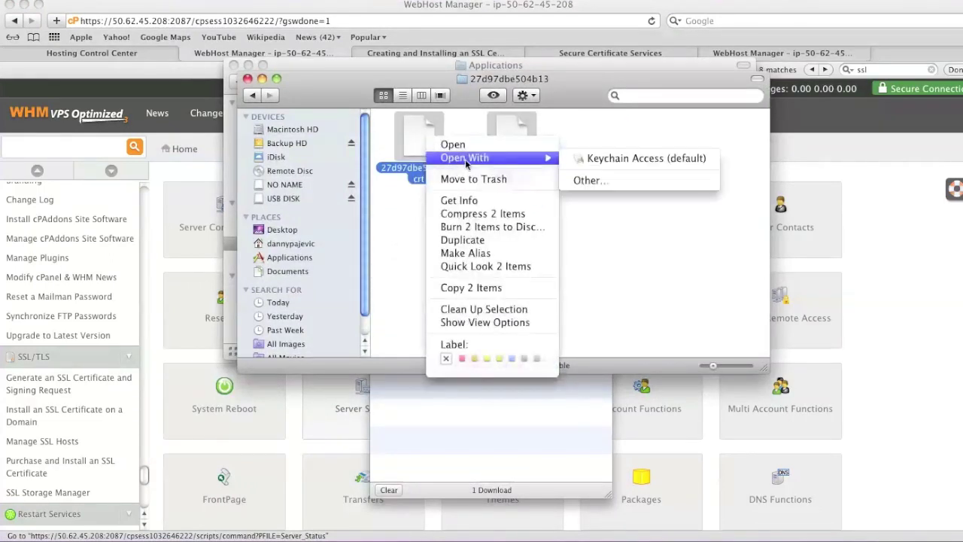
pyautogui.click(593, 180)
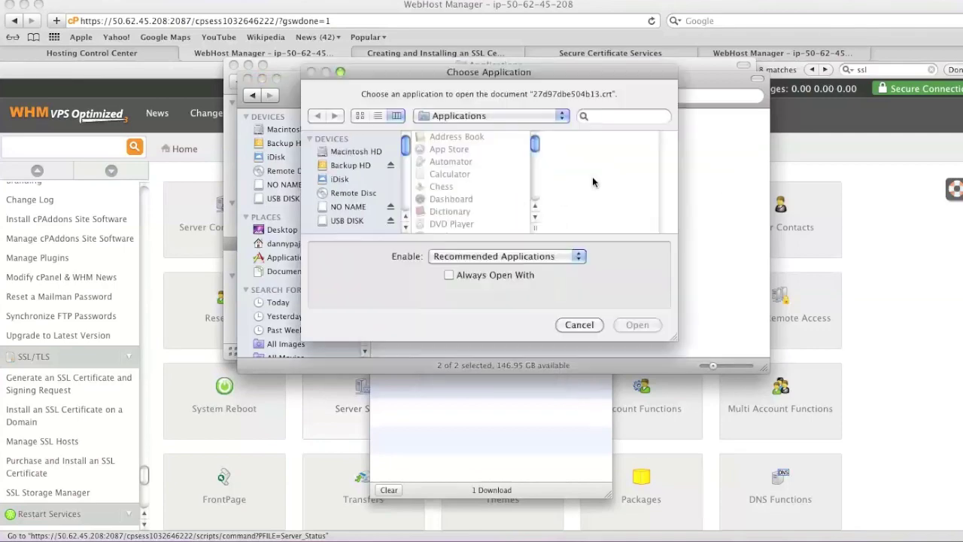
pyautogui.moveTo(536, 148); pyautogui.dragTo(537, 197)
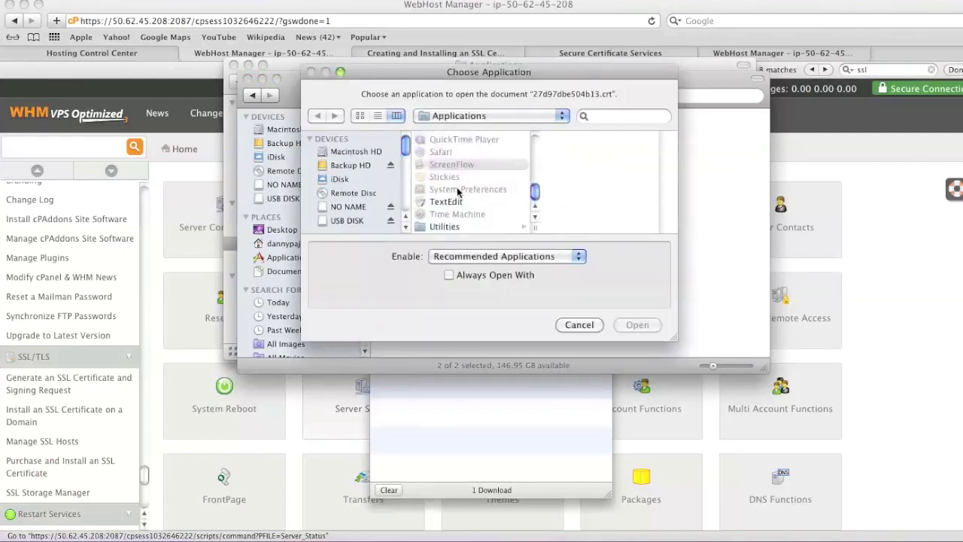
pyautogui.click(450, 202)
pyautogui.click(638, 325)
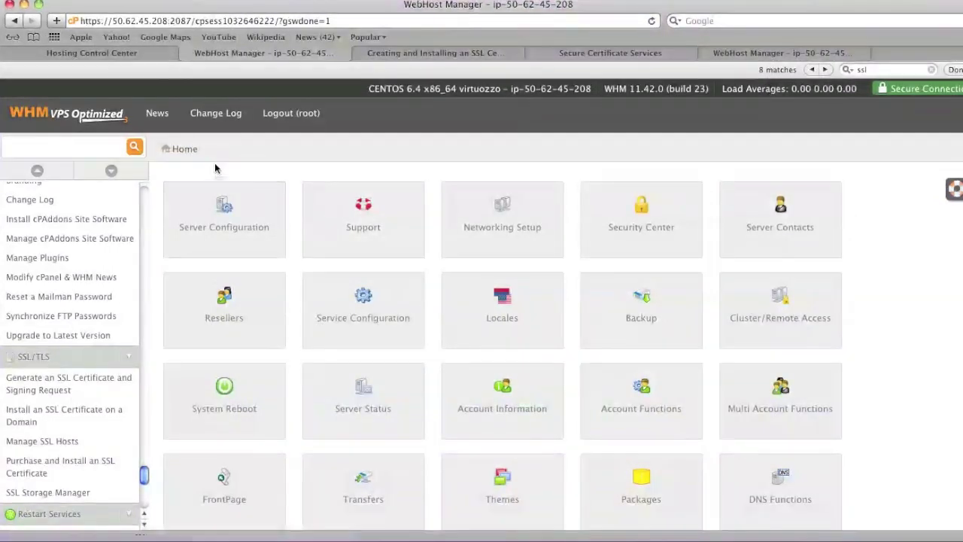
# - Go to SSL/TLS > Install an SSL Certificate on a Domain in WHM
pyautogui.scroll(-5, 413, 283)
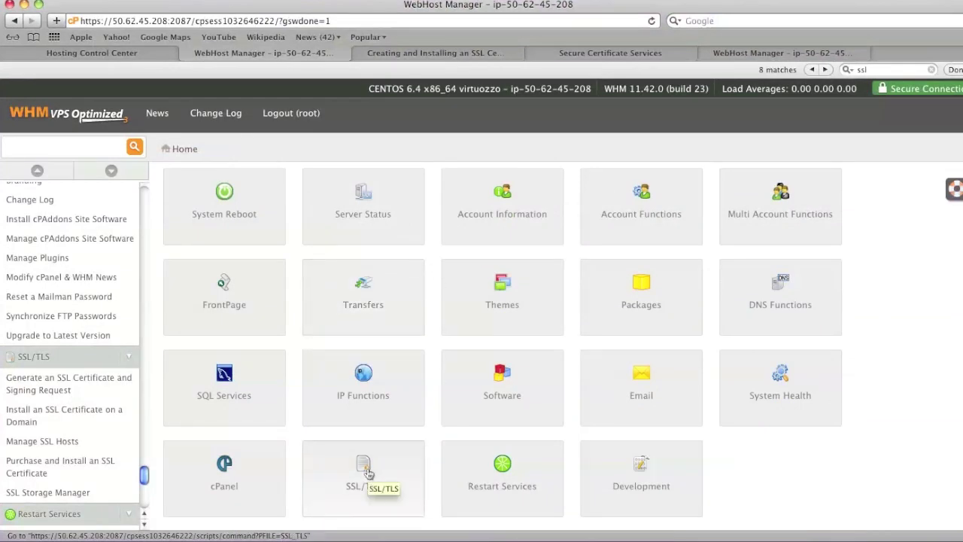
pyautogui.click(368, 472)
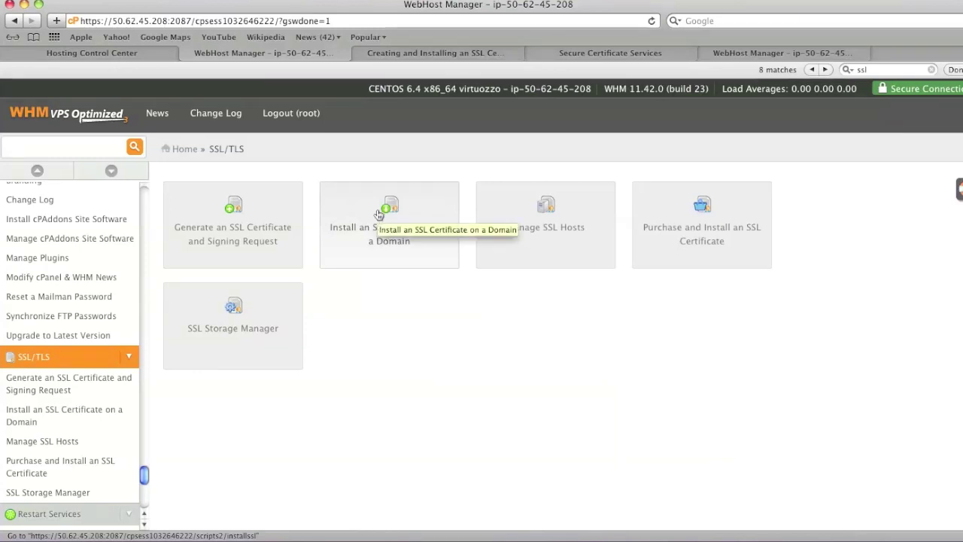
pyautogui.click(395, 253)
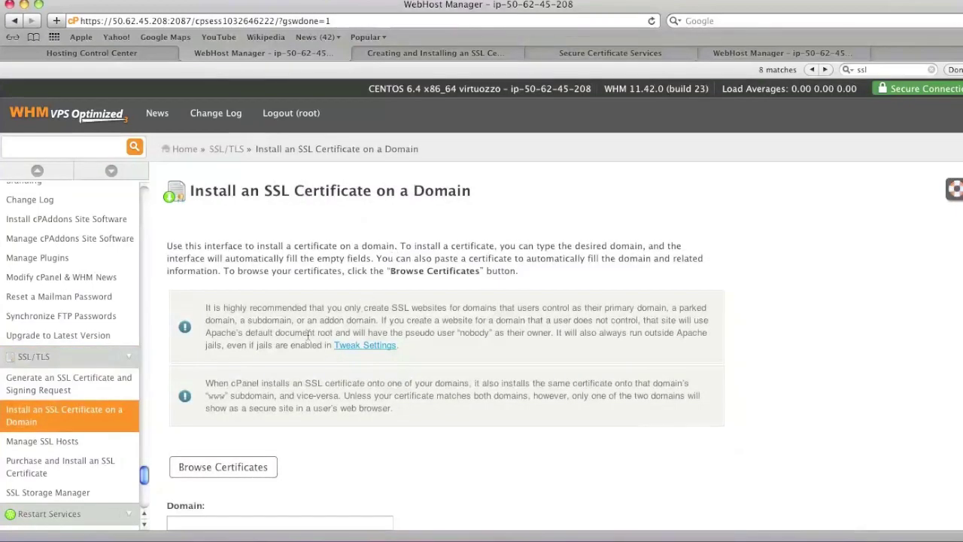
pyautogui.scroll(-5, 312, 334)
# - Load the server's isaveplaza.com certificate and private key into the install form
pyautogui.click(242, 314)
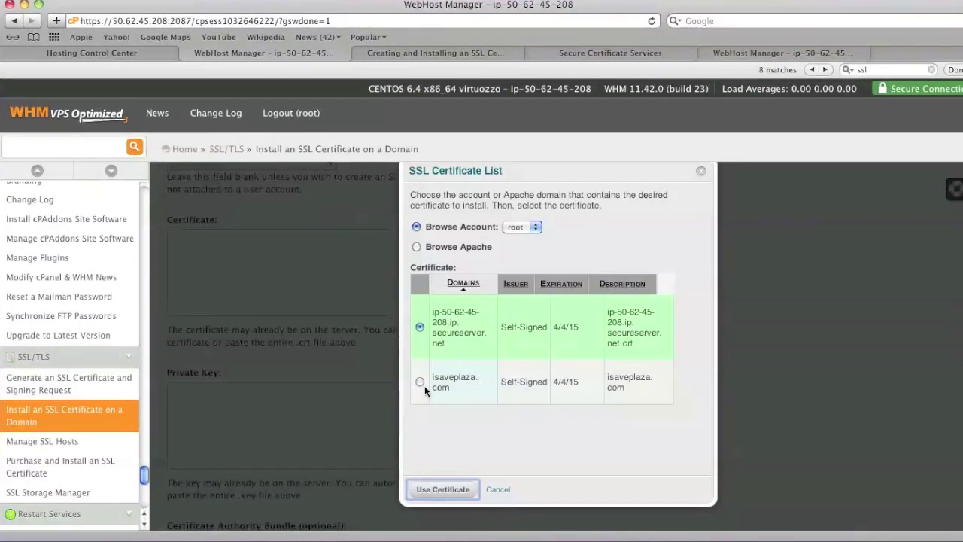
pyautogui.click(420, 382)
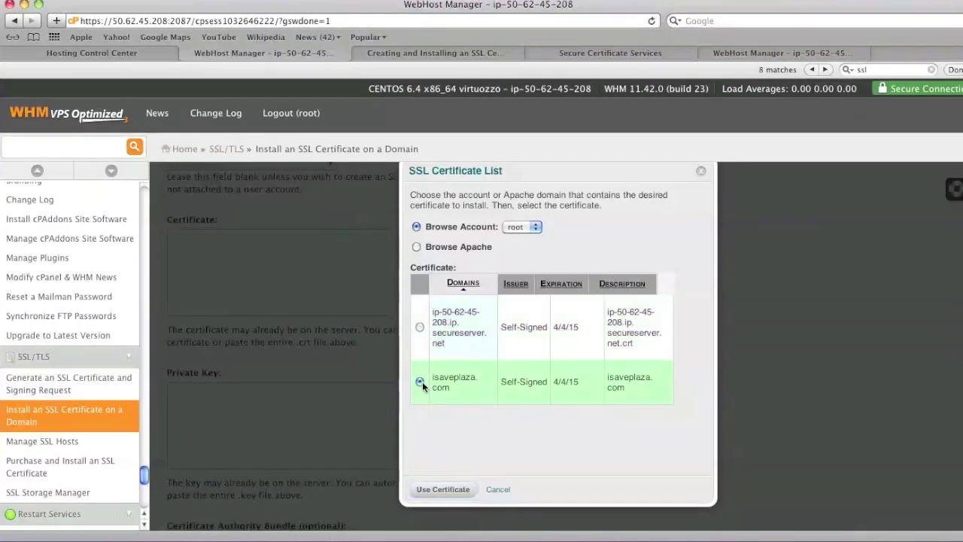
pyautogui.click(443, 488)
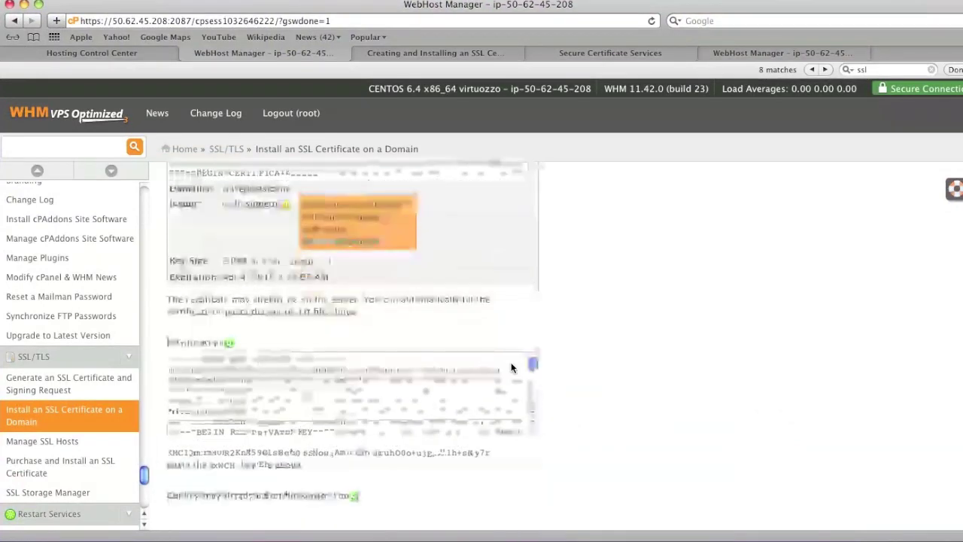
pyautogui.scroll(-2, 526, 399)
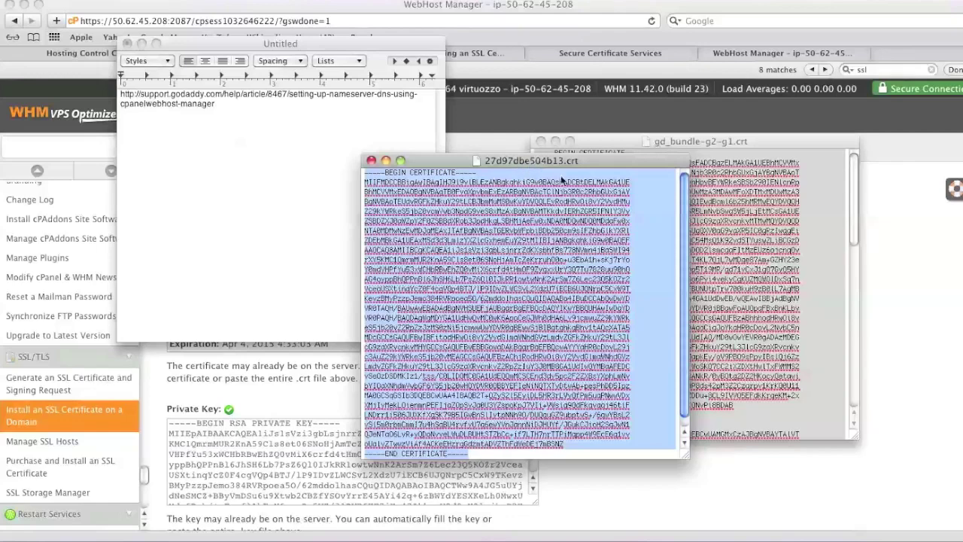
# - Replace the Certificate field contents with the pasted GoDaddy .crt text
pyautogui.click(590, 465)
pyautogui.scroll(5, 481, 397)
pyautogui.scroll(-1, 478, 397)
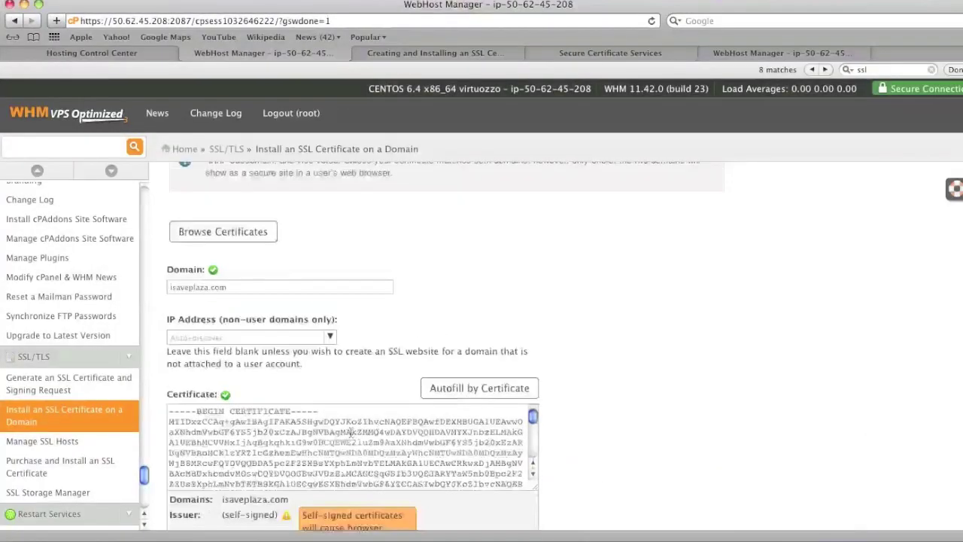
pyautogui.click(350, 433)
pyautogui.press('super+a')
pyautogui.press('super+v')
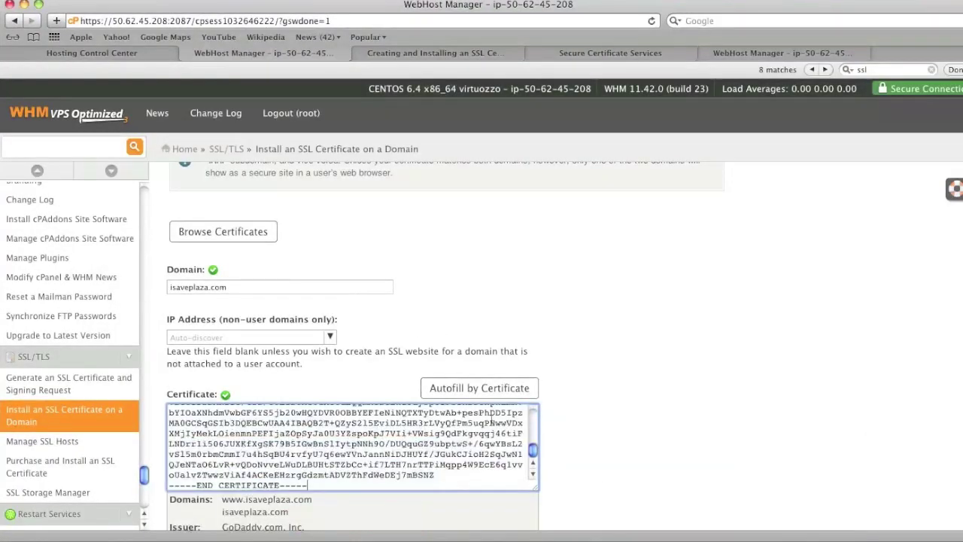
pyautogui.scroll(-3, 591, 415)
pyautogui.scroll(-3, 584, 418)
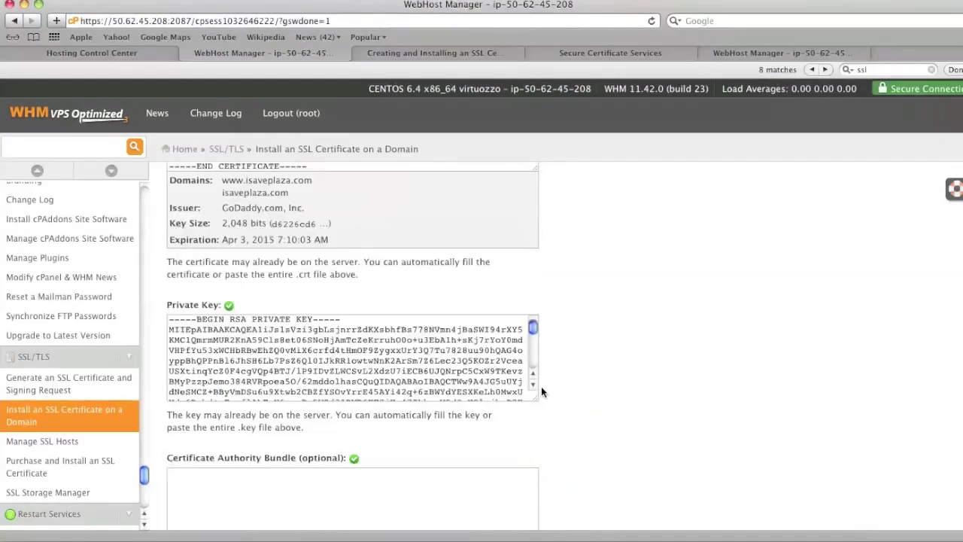
pyautogui.scroll(-1, 541, 391)
# - Copy all of gd_bundle-g2-g1.crt from TextEdit and paste it into the Certificate Authority Bundle field
pyautogui.click(876, 538)
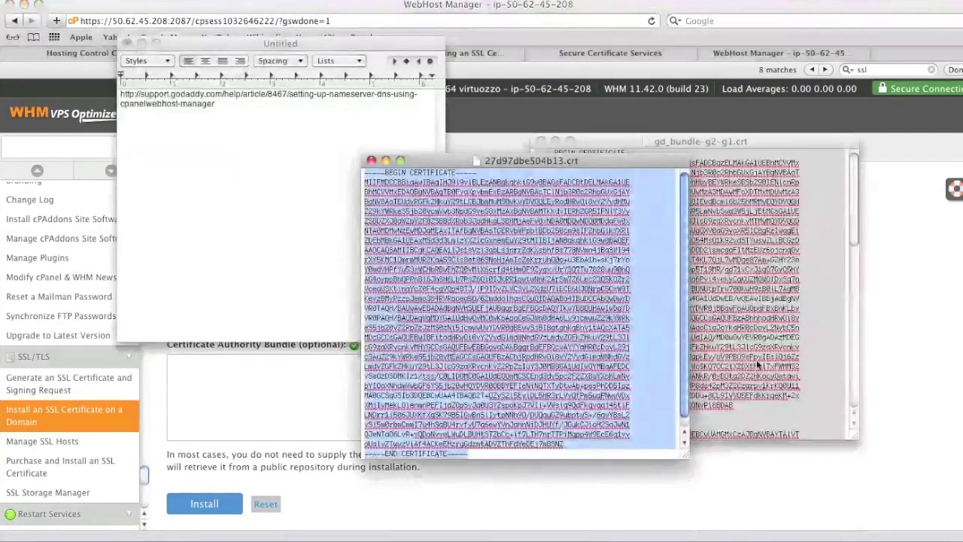
pyautogui.click(755, 359)
pyautogui.click(716, 197)
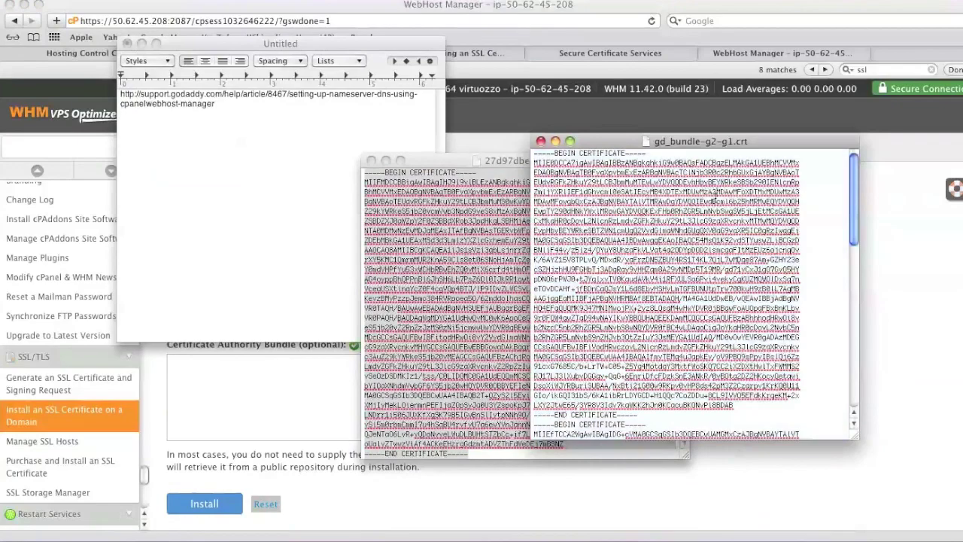
pyautogui.press('super+a')
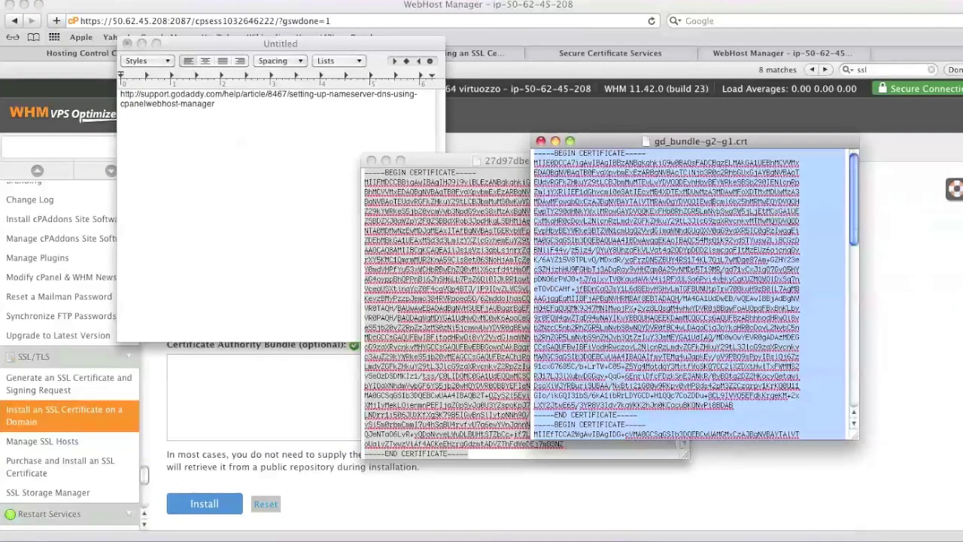
pyautogui.scroll(-10, 688, 293)
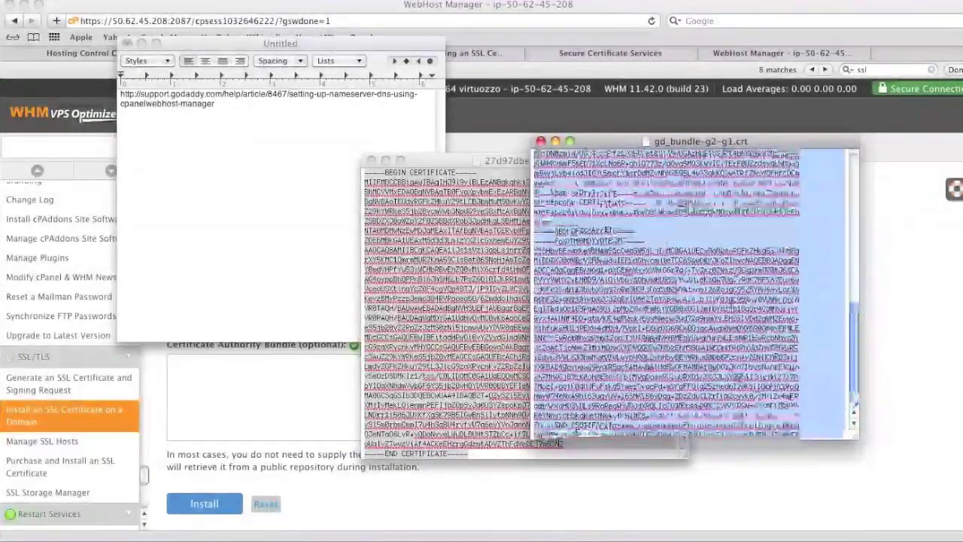
pyautogui.click(410, 409)
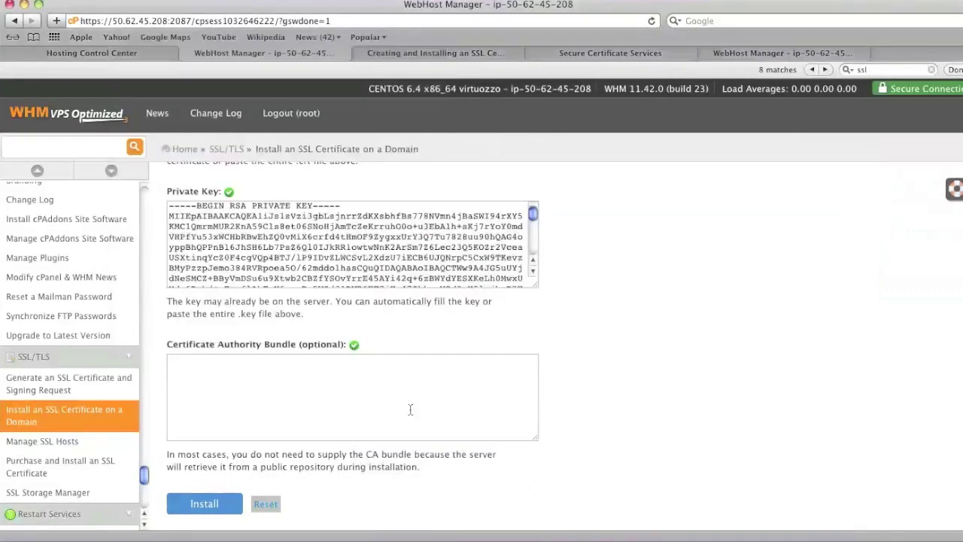
pyautogui.click(364, 384)
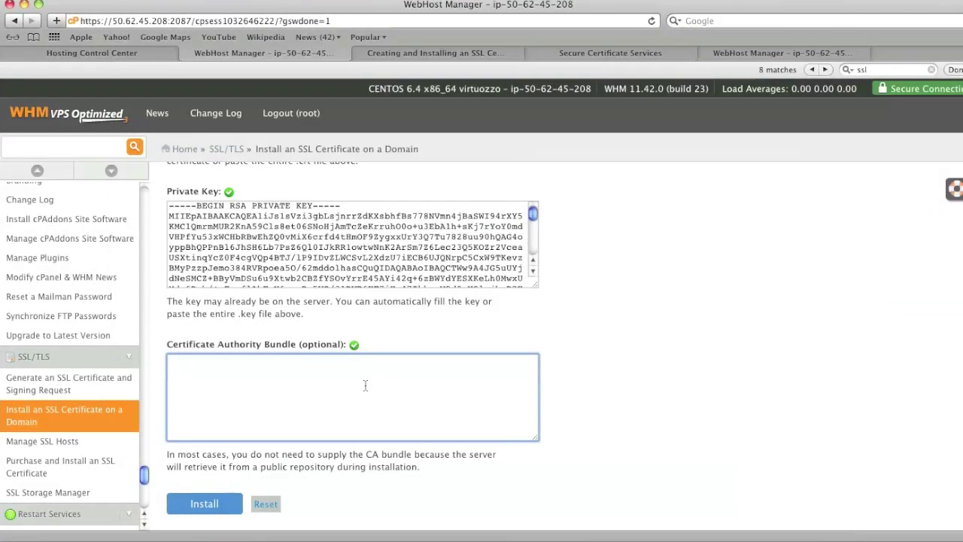
pyautogui.press('super+v')
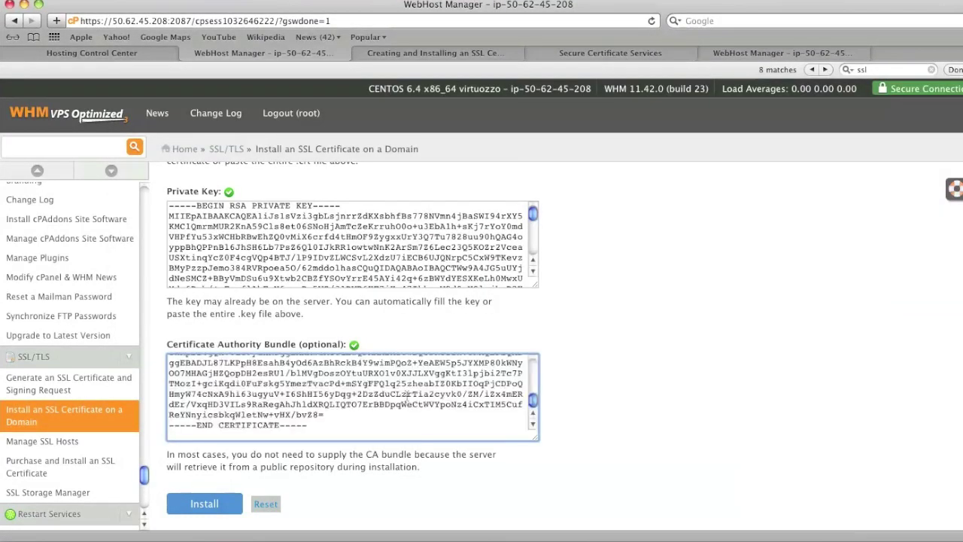
pyautogui.scroll(10, 407, 394)
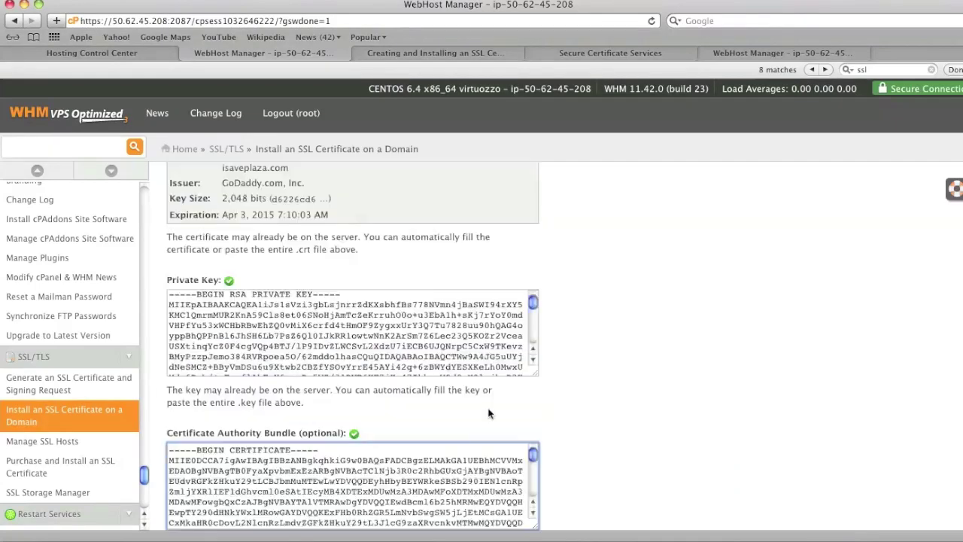
pyautogui.scroll(-3, 602, 420)
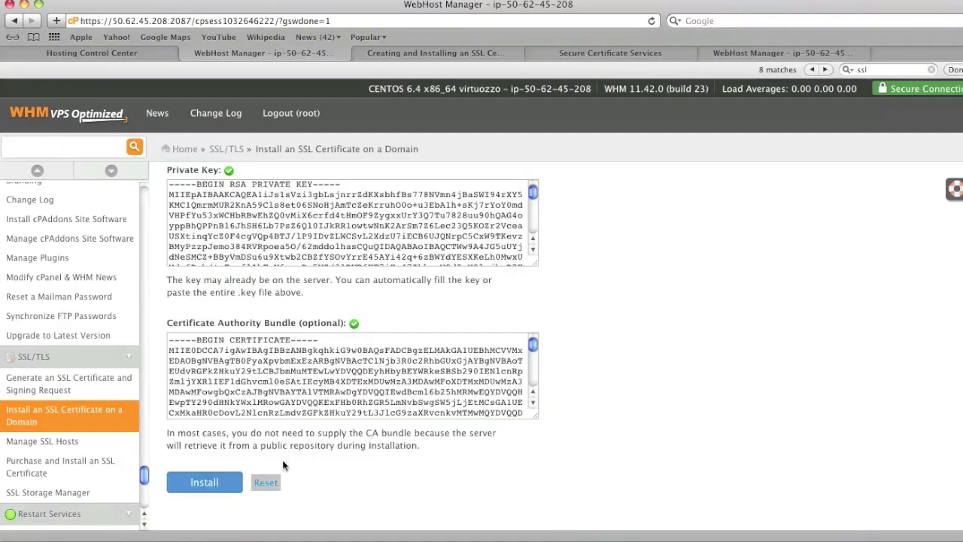
pyautogui.click(198, 486)
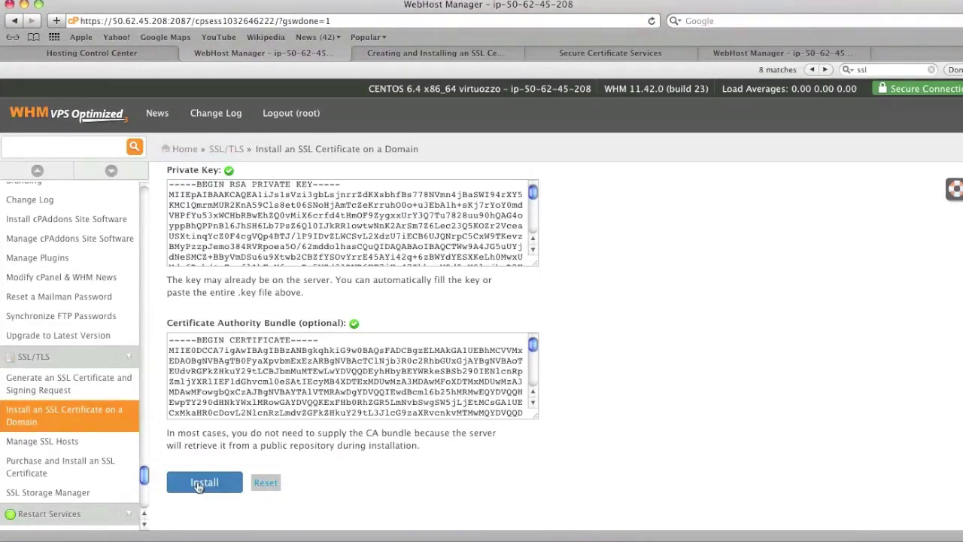
# - Install the GoDaddy certificate on isaveplaza.com and acknowledge the SSL Host Successfully Installed message
pyautogui.click(197, 486)
pyautogui.click(415, 414)
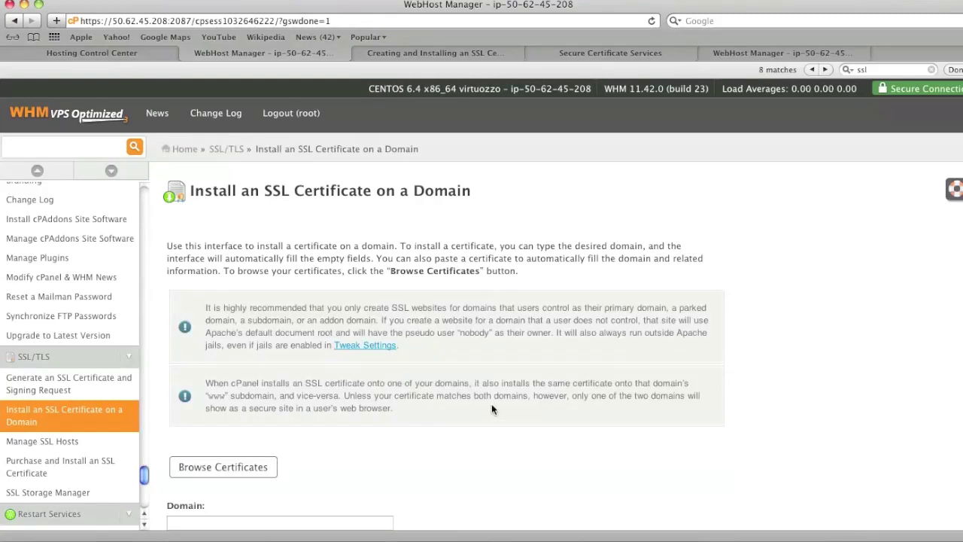
pyautogui.click(778, 537)
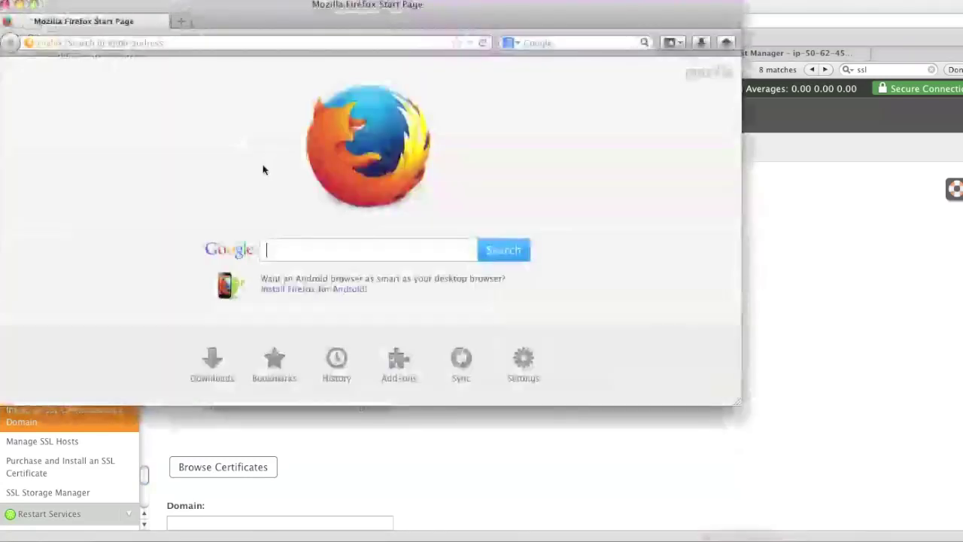
pyautogui.click(127, 43)
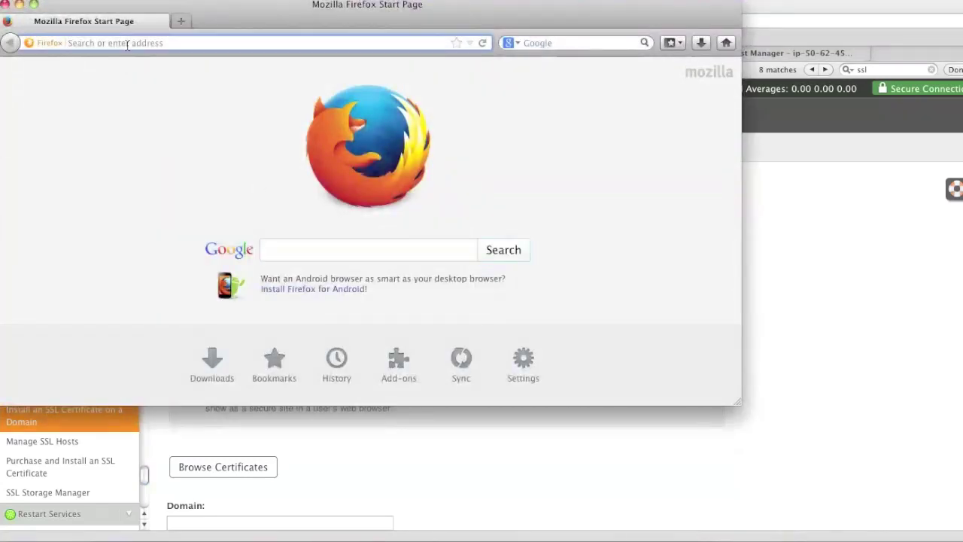
pyautogui.write('ht')
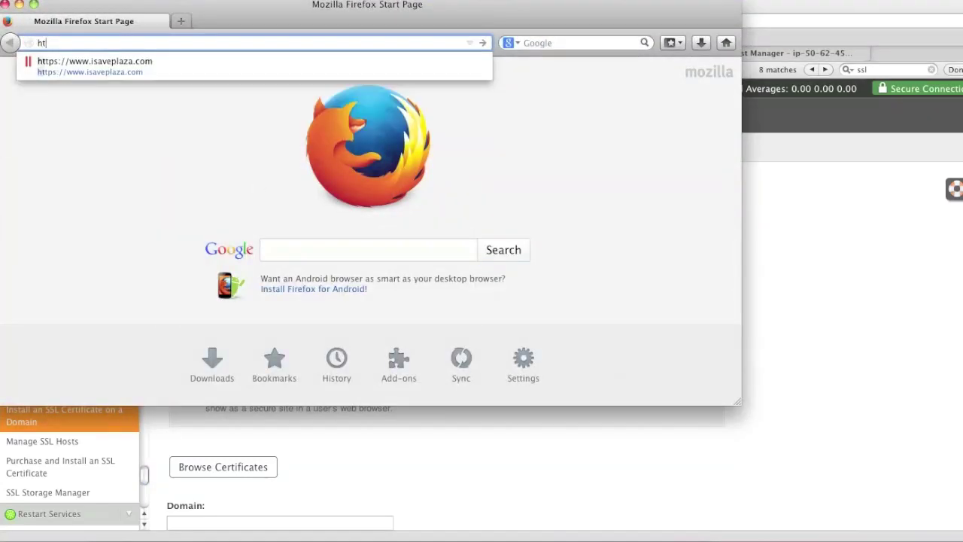
pyautogui.click(125, 66)
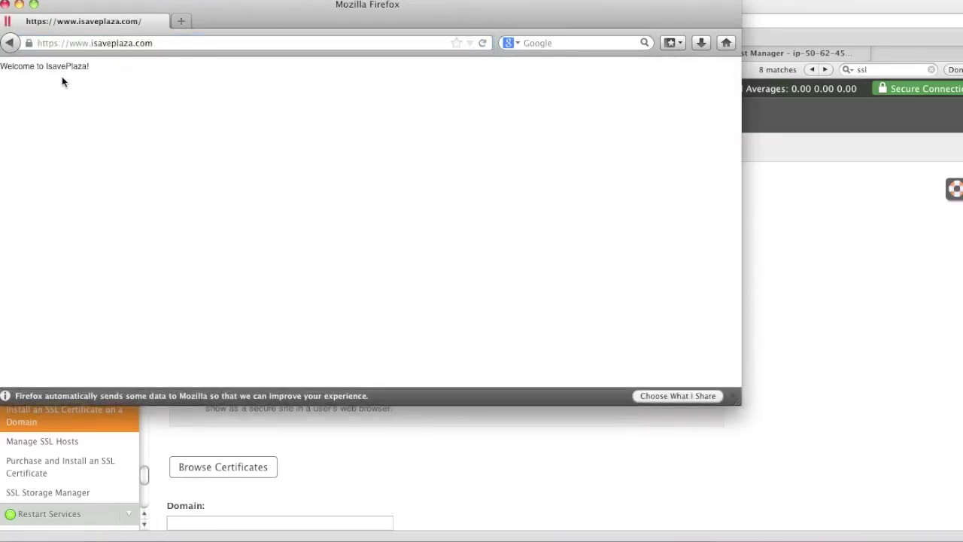
pyautogui.click(29, 42)
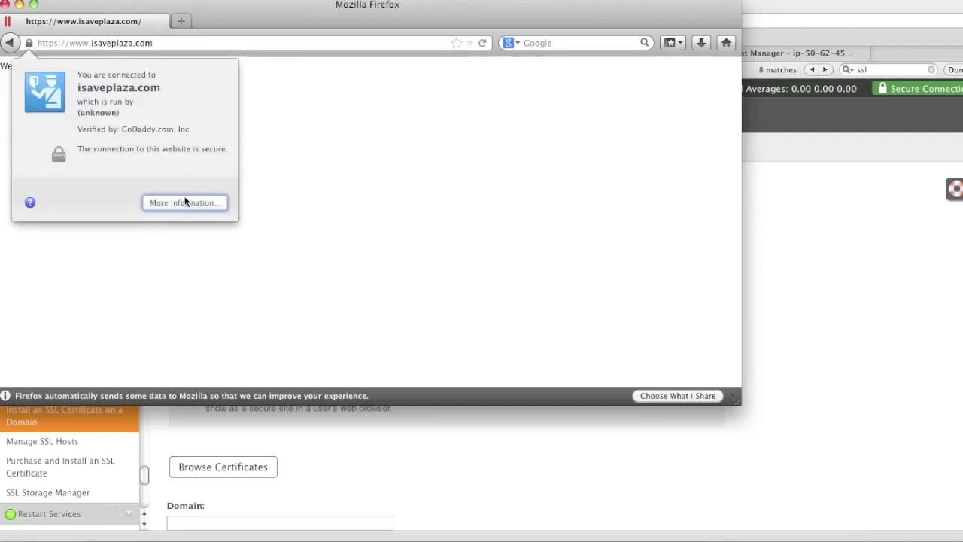
pyautogui.click(6, 6)
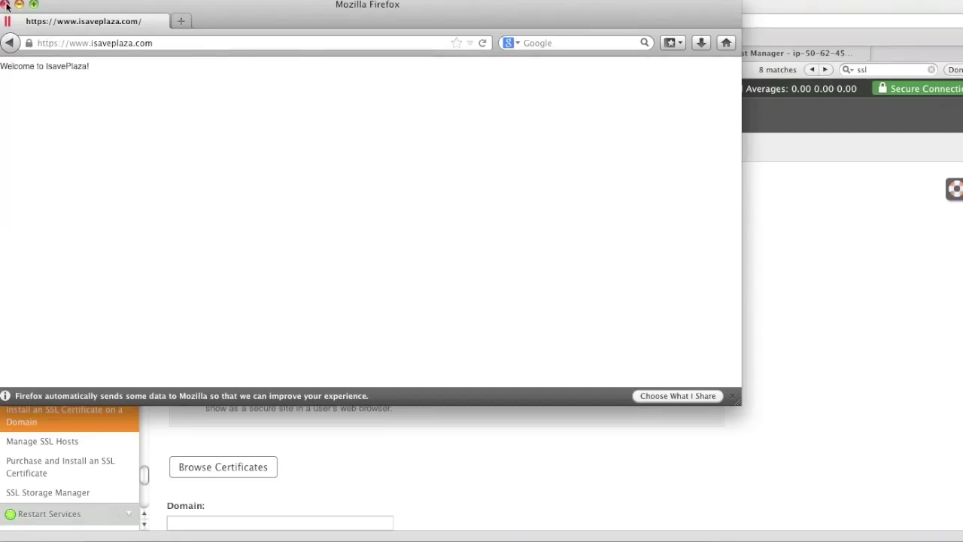